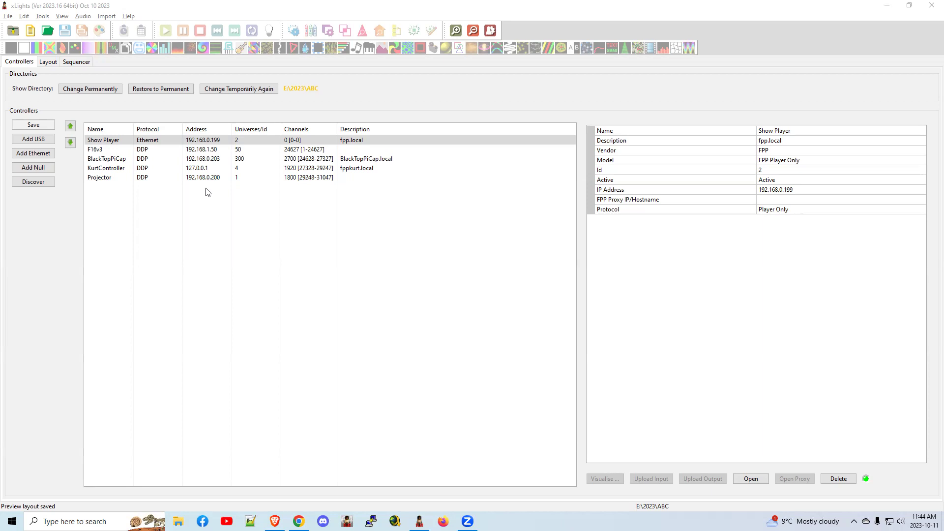
# - Select the Show Player controller and keep its model as FPP Player Only
pyautogui.click(126, 144)
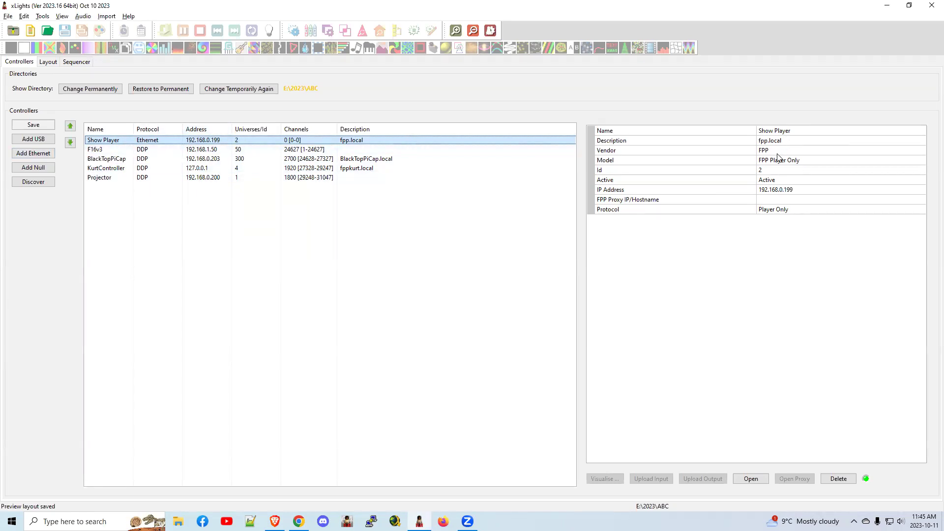
pyautogui.click(810, 161)
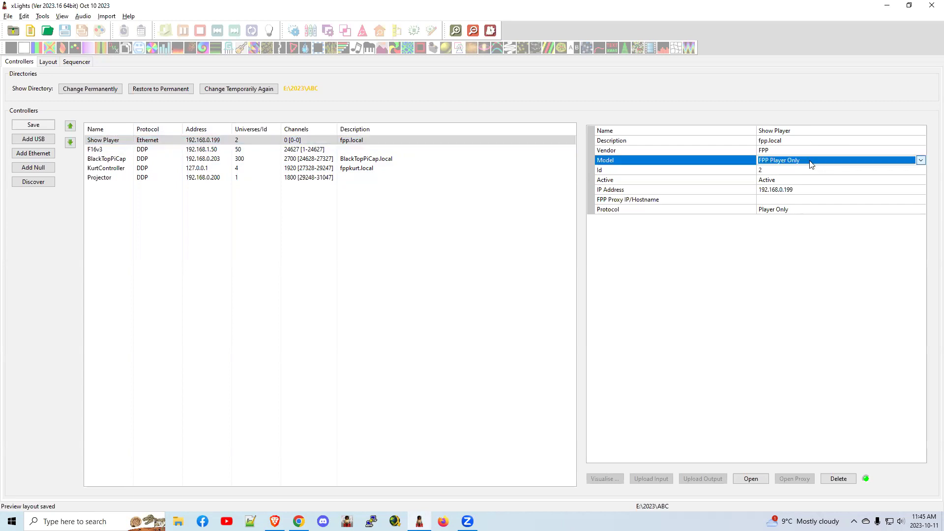
pyautogui.click(812, 161)
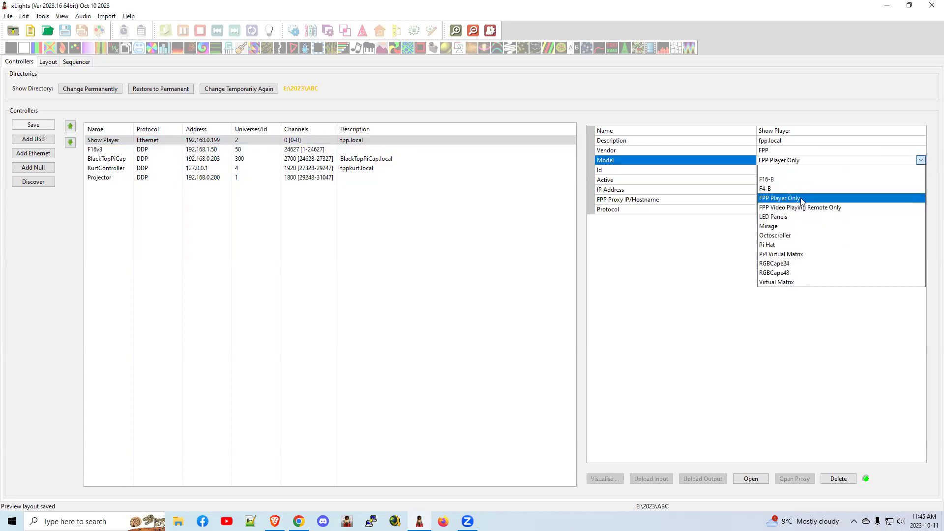
pyautogui.click(819, 199)
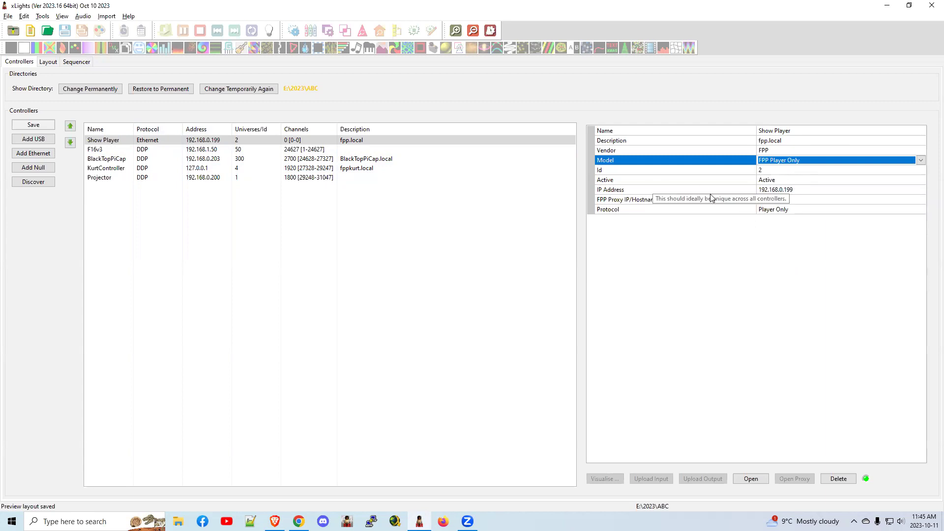
# - Check the Show Player's IP address and description, then display the F16v3 controller's properties
pyautogui.click(799, 190)
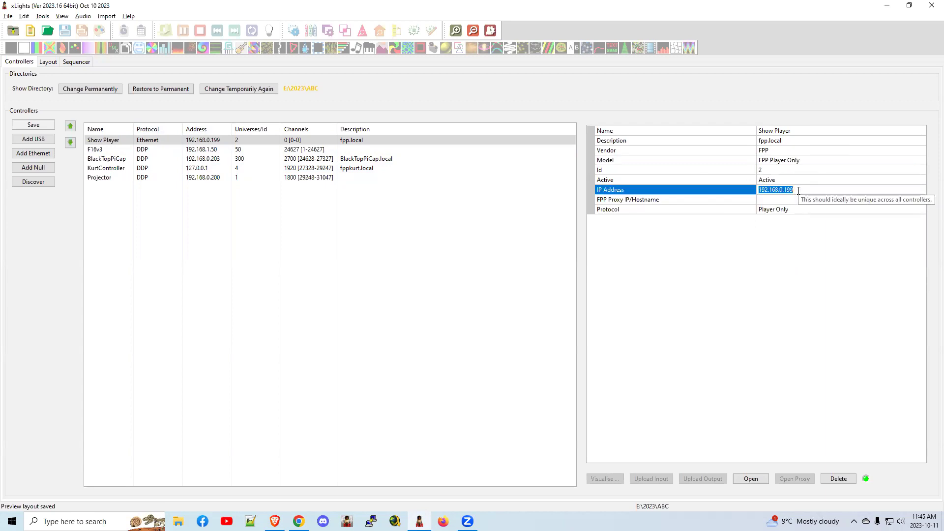
pyautogui.click(793, 141)
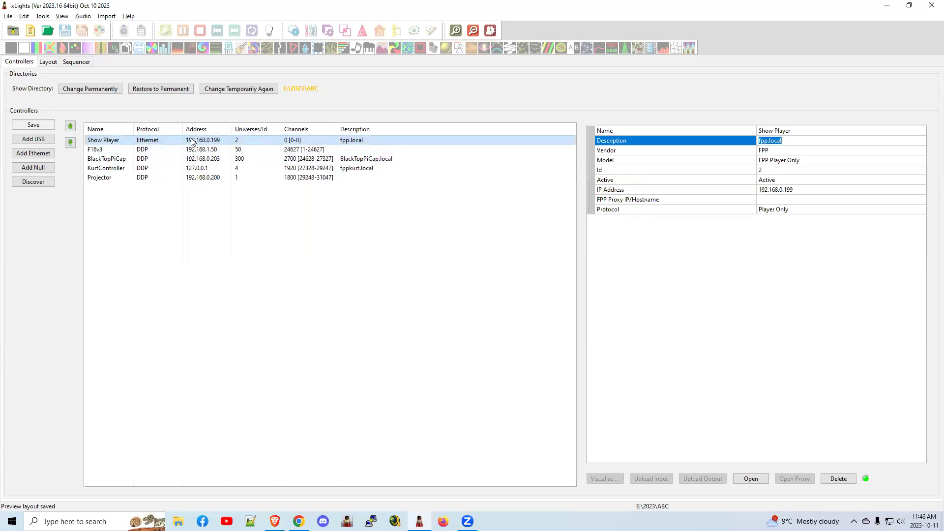
pyautogui.click(117, 150)
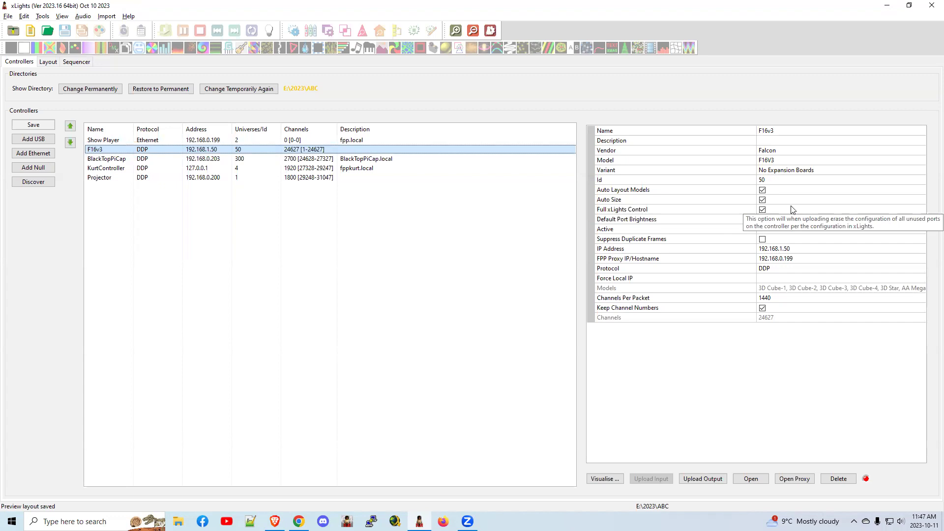
# - Change the BlackTopPiCap controller's Active property to xLights Only
pyautogui.click(111, 162)
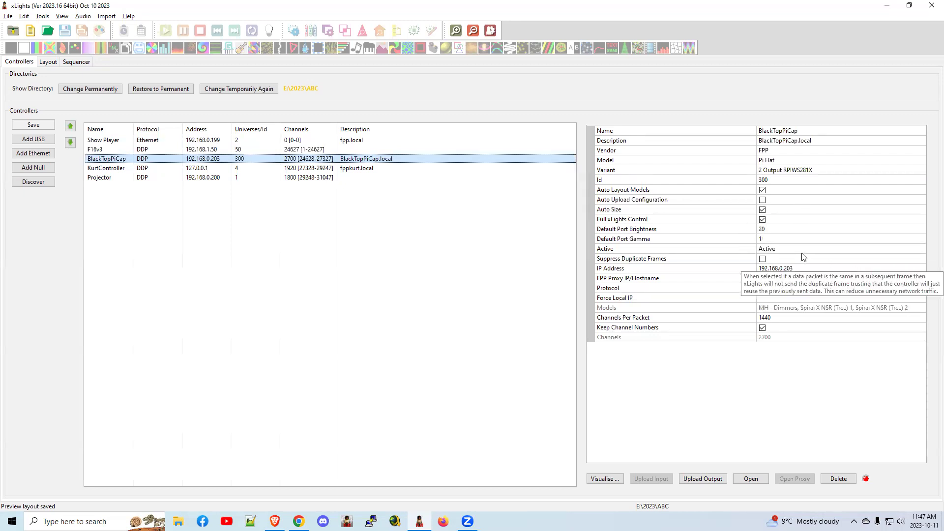
pyautogui.click(771, 252)
pyautogui.click(774, 254)
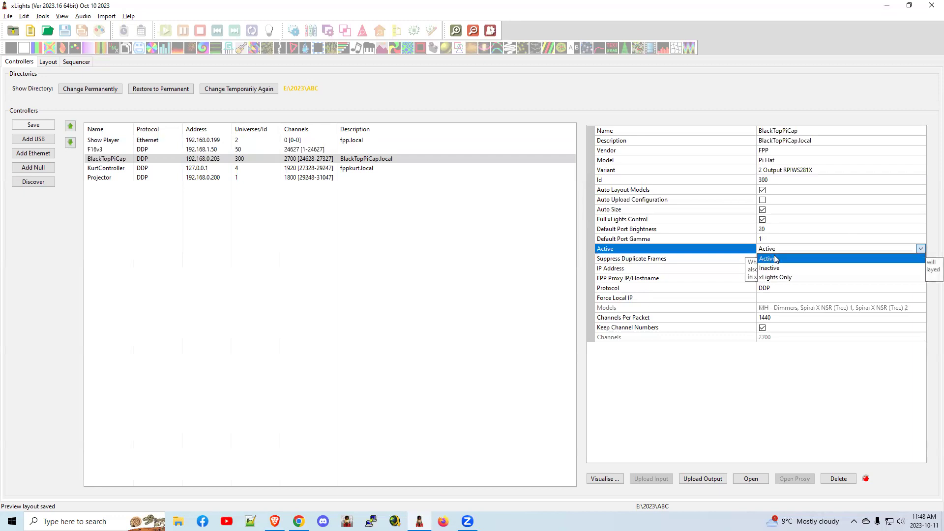
pyautogui.click(782, 279)
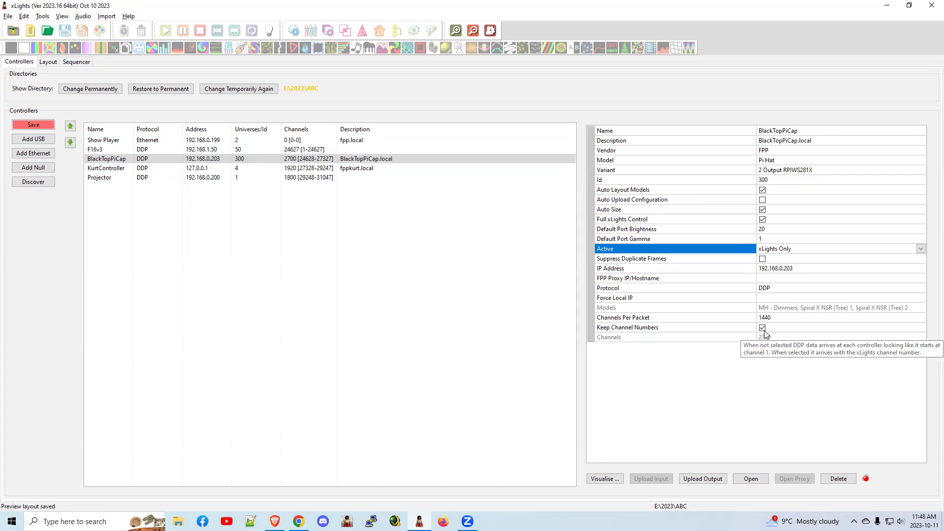
# - Give KurtController a default port brightness of 30
pyautogui.click(165, 169)
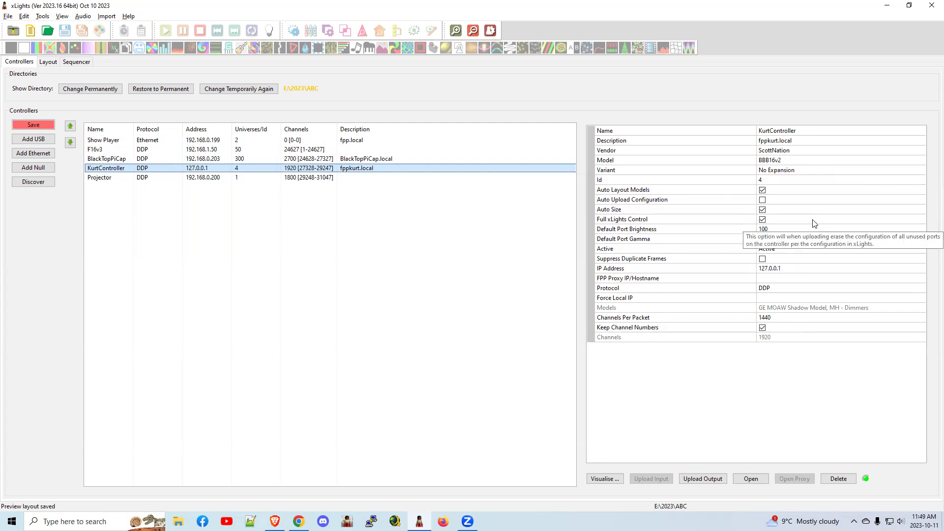
pyautogui.click(777, 228)
pyautogui.write('30')
pyautogui.press('Return')
# - Set KurtController's Active property to xLights Only, then display the Projector controller
pyautogui.click(814, 249)
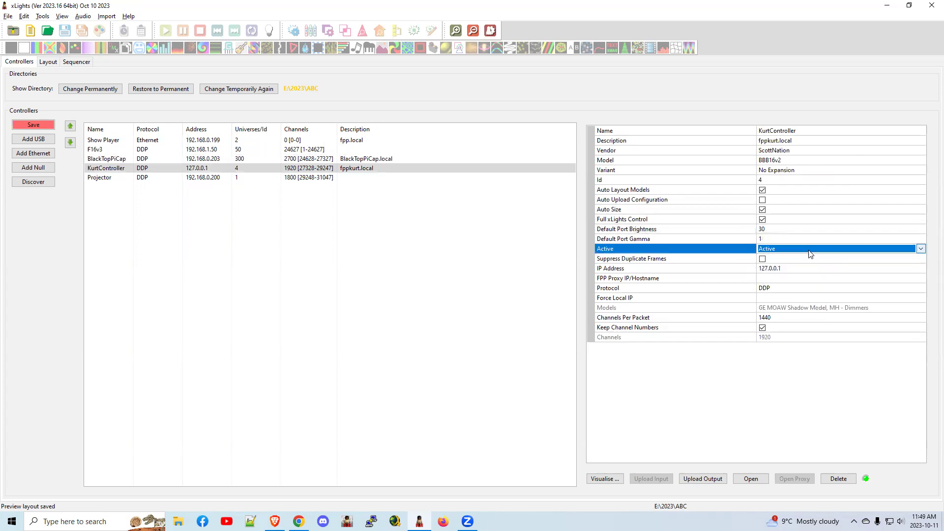
pyautogui.click(814, 248)
pyautogui.click(786, 276)
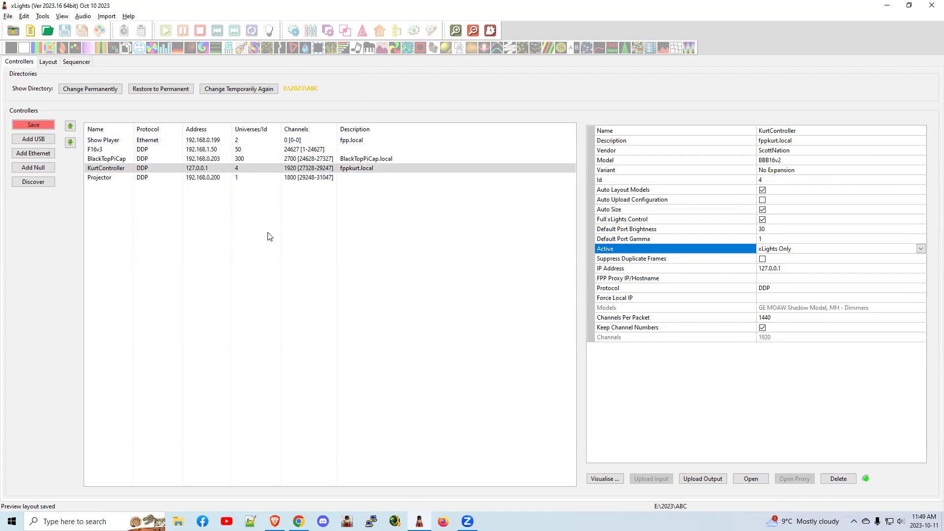
pyautogui.click(237, 178)
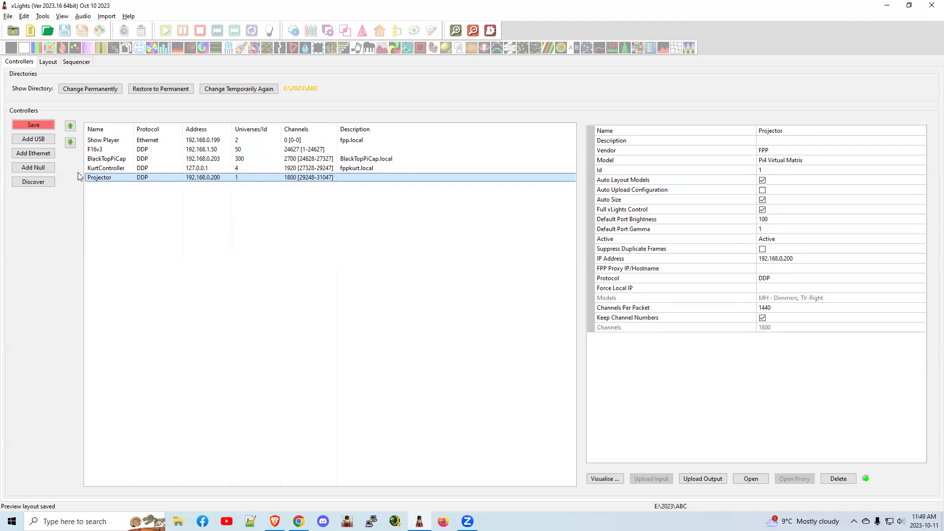
# - Move Projector up to second in the controller list and set it to xLights Only
pyautogui.moveTo(118, 181); pyautogui.dragTo(115, 149)
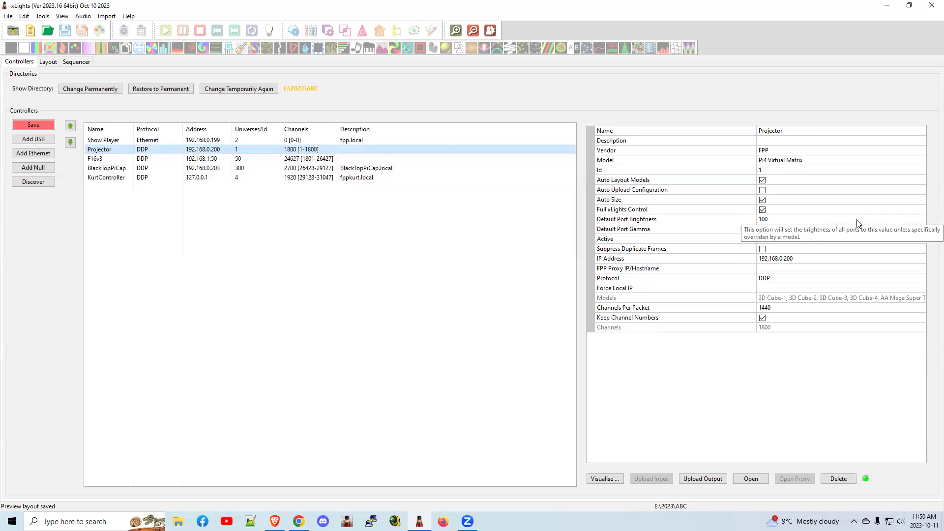
pyautogui.click(797, 240)
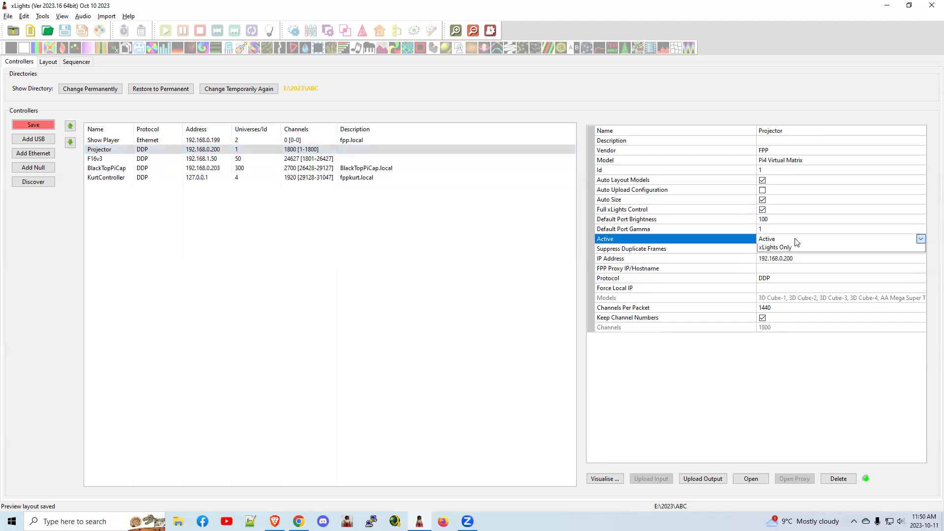
pyautogui.click(791, 269)
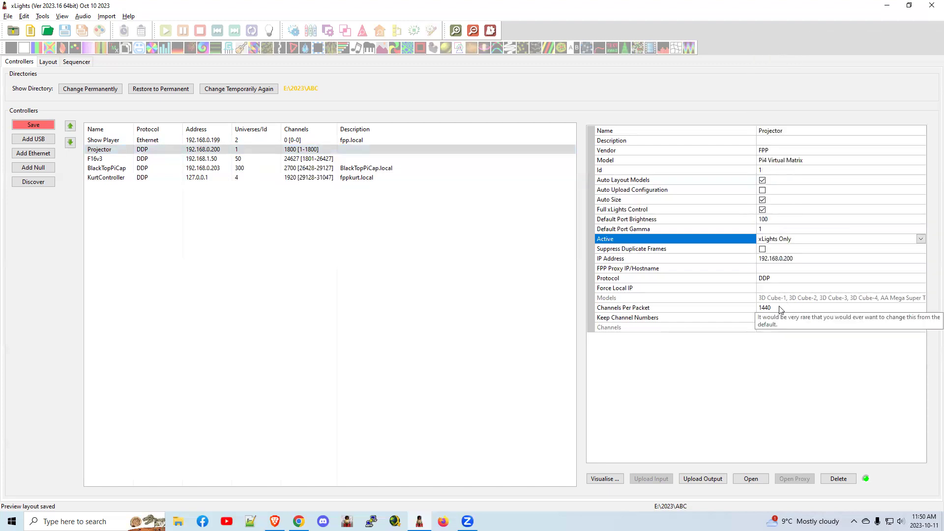
# - Keep Projector's model as Pi4 Virtual Matrix and visualise its port assignments
pyautogui.click(812, 162)
pyautogui.click(810, 161)
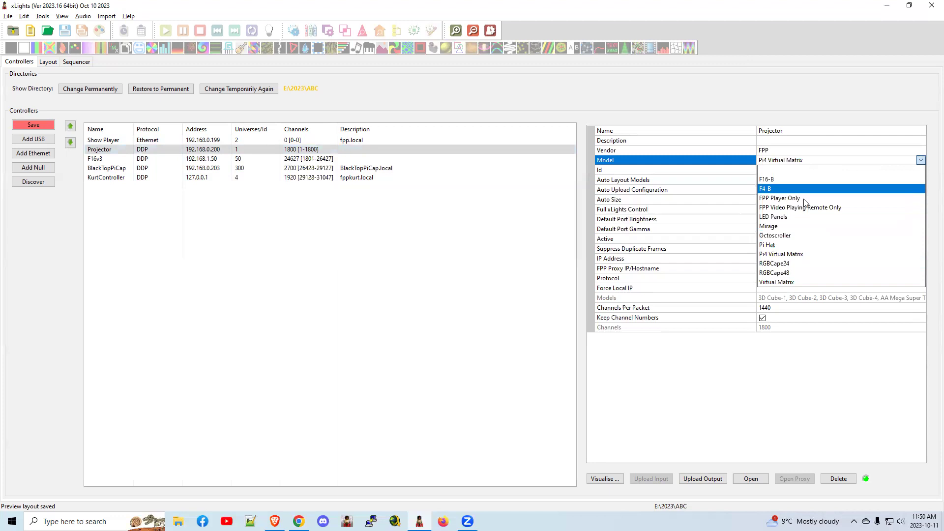
pyautogui.click(800, 253)
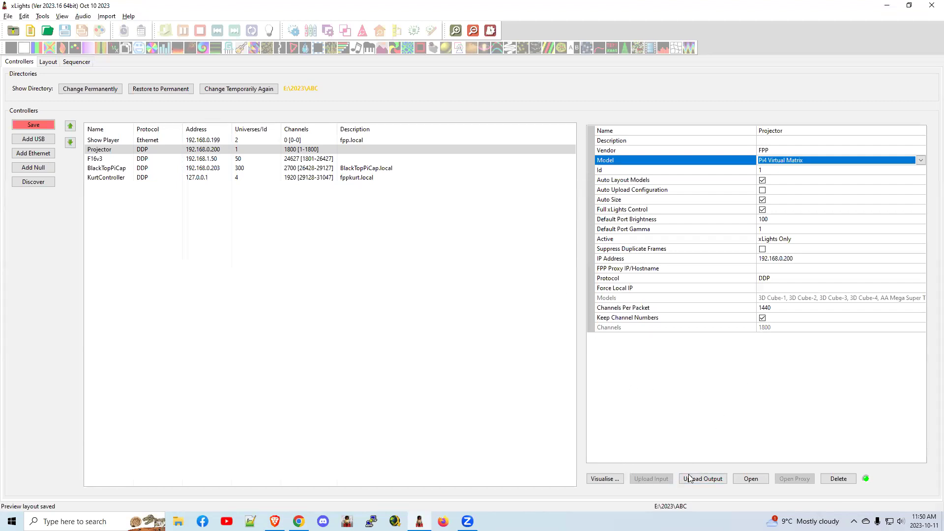
pyautogui.click(603, 479)
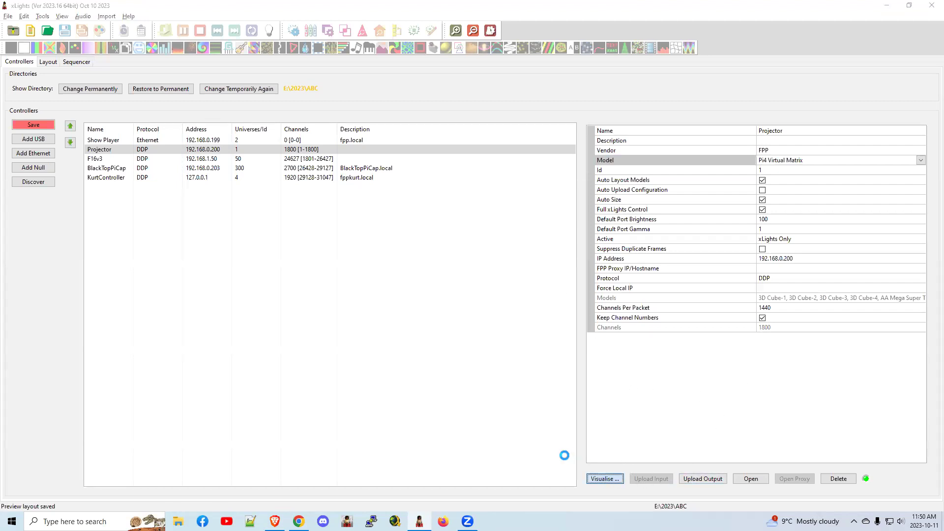
# - Dismiss the warnings, confirm TV-Right fills Virtual Matrix 1 with 1800 channels, and close the window
pyautogui.click(547, 7)
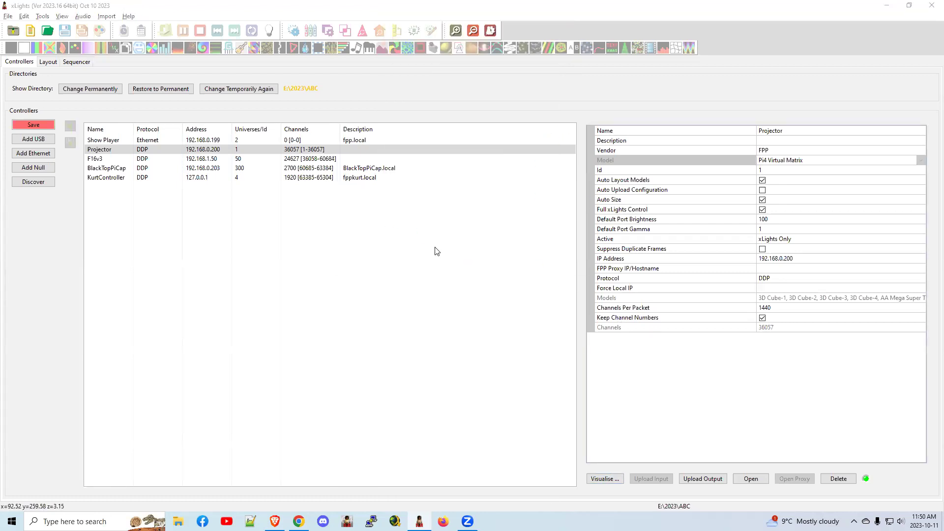
pyautogui.click(583, 265)
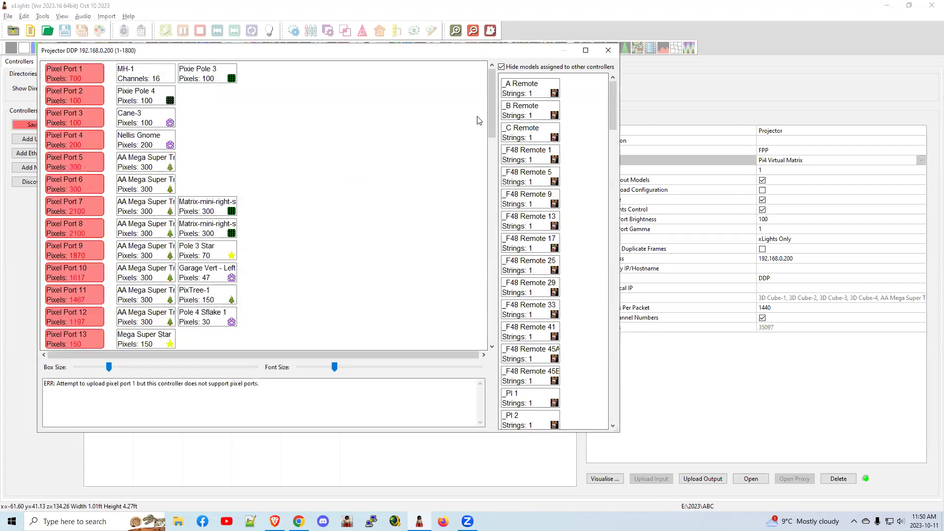
pyautogui.scroll(-15, 488, 87)
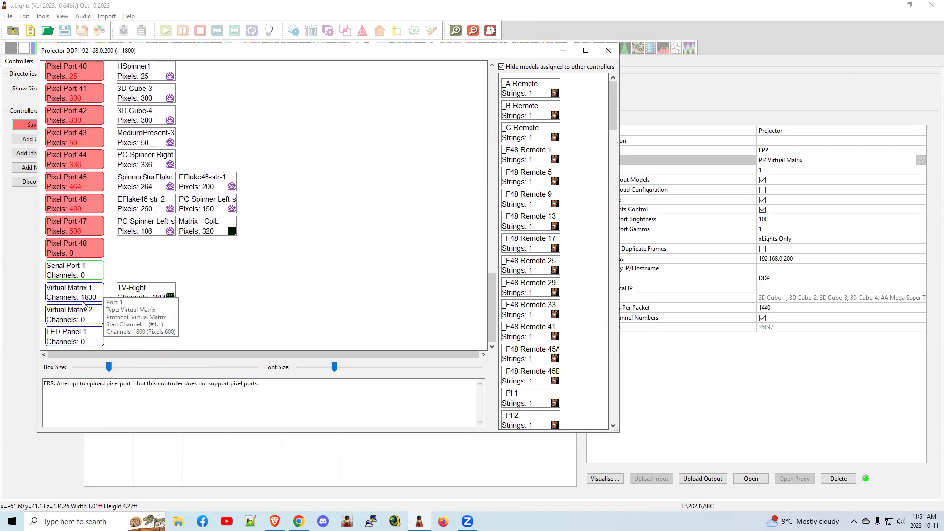
pyautogui.moveTo(137, 295)
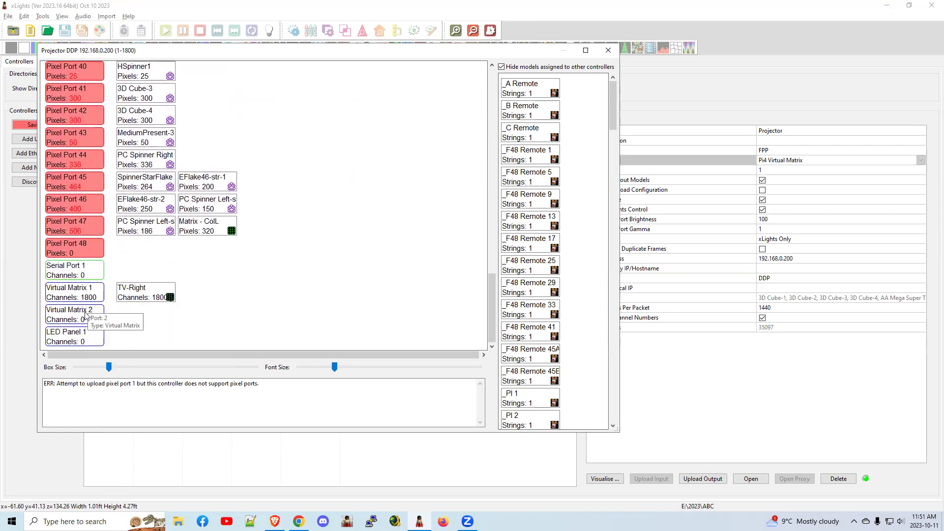
pyautogui.moveTo(90, 293)
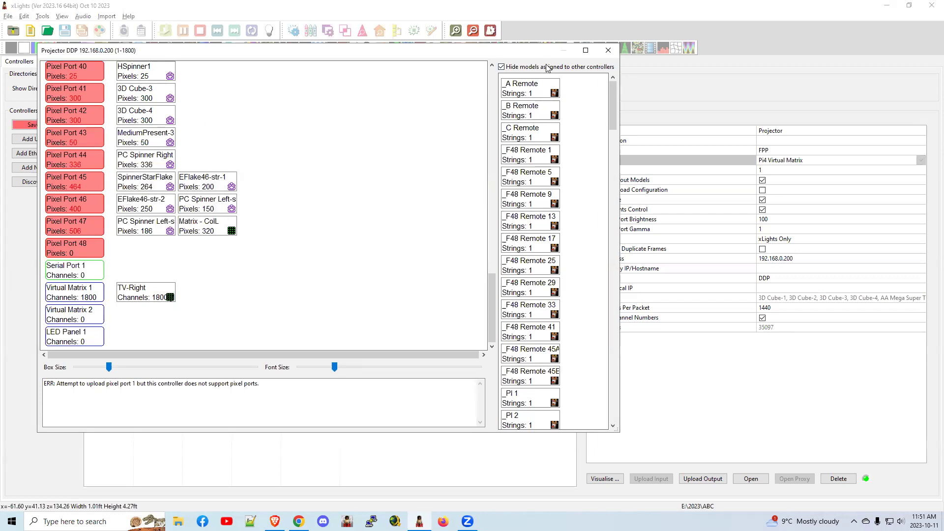
pyautogui.click(604, 52)
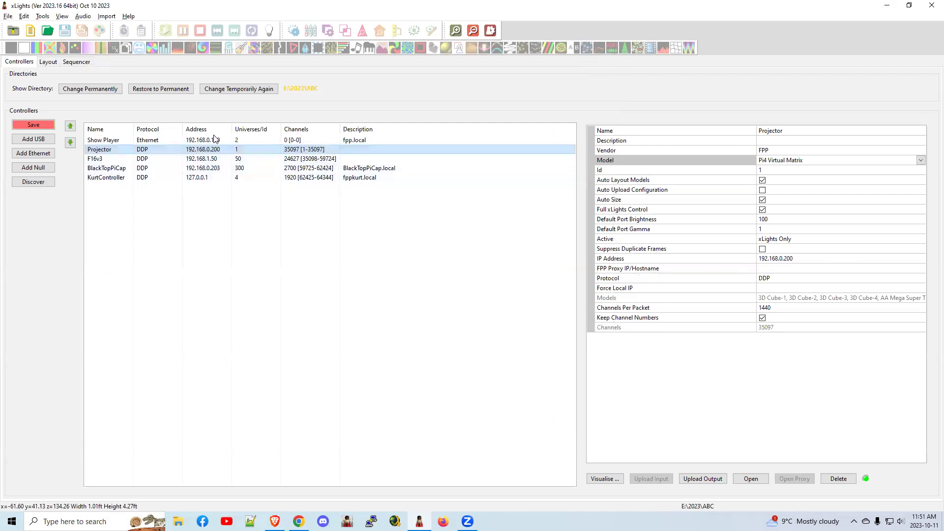
# - Review the Show Player, Projector, F16v3, BlackTopPiCap and KurtController properties in turn
pyautogui.click(196, 142)
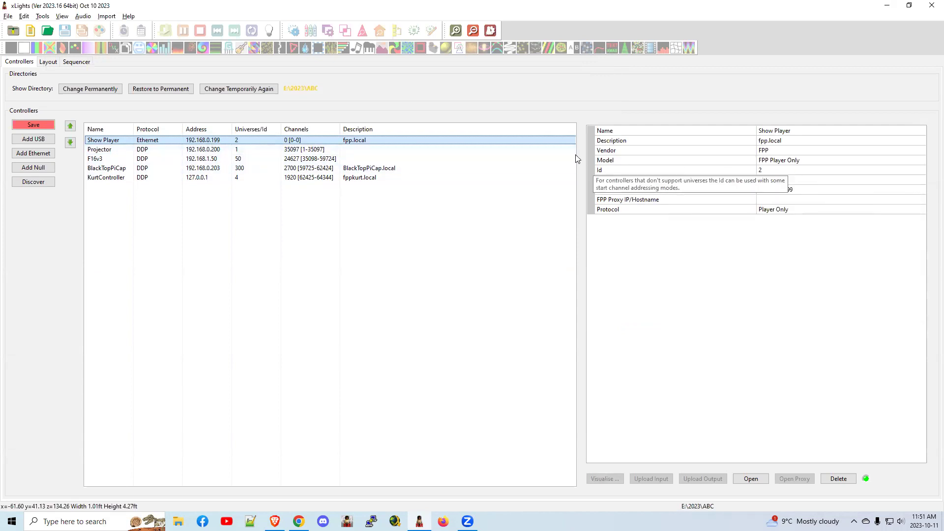
pyautogui.click(323, 150)
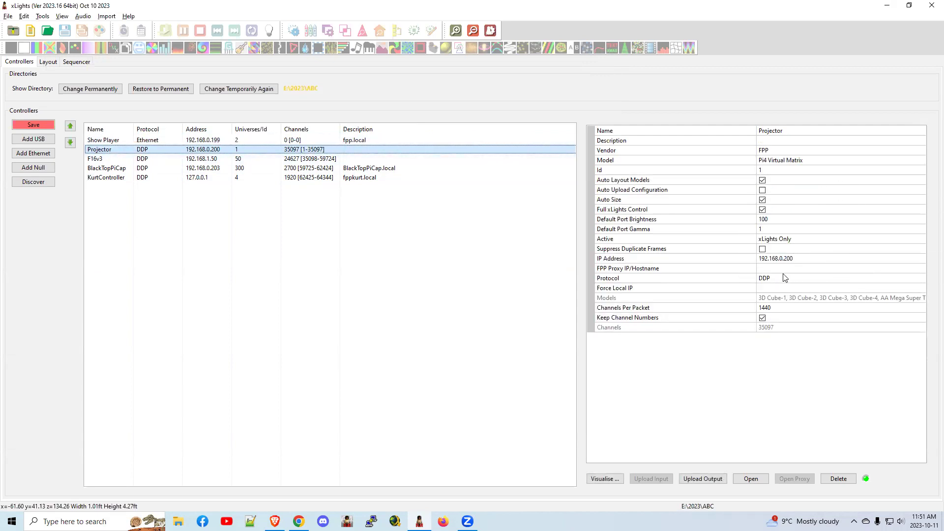
pyautogui.click(176, 160)
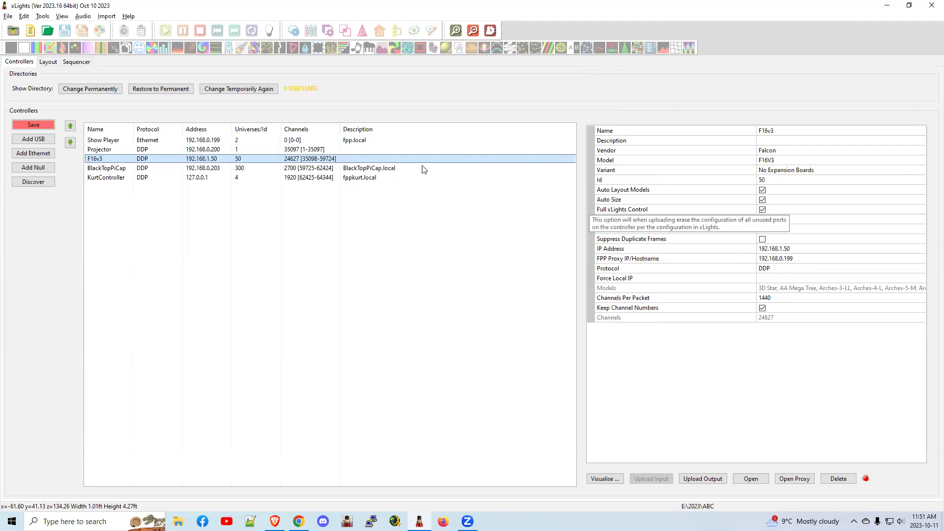
pyautogui.click(231, 169)
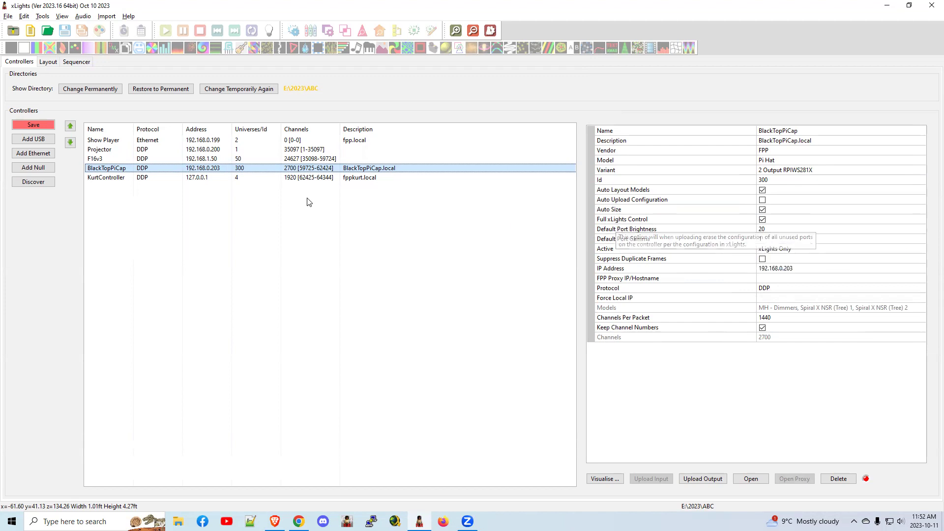
pyautogui.click(256, 182)
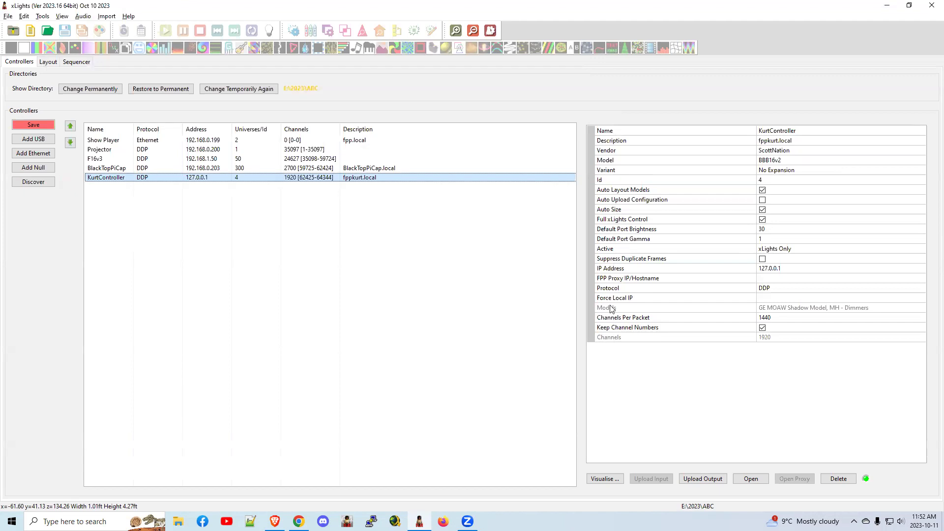
# - Change KurtController's model from ScottNation BBB16v2 to PB16
pyautogui.click(854, 162)
pyautogui.click(854, 164)
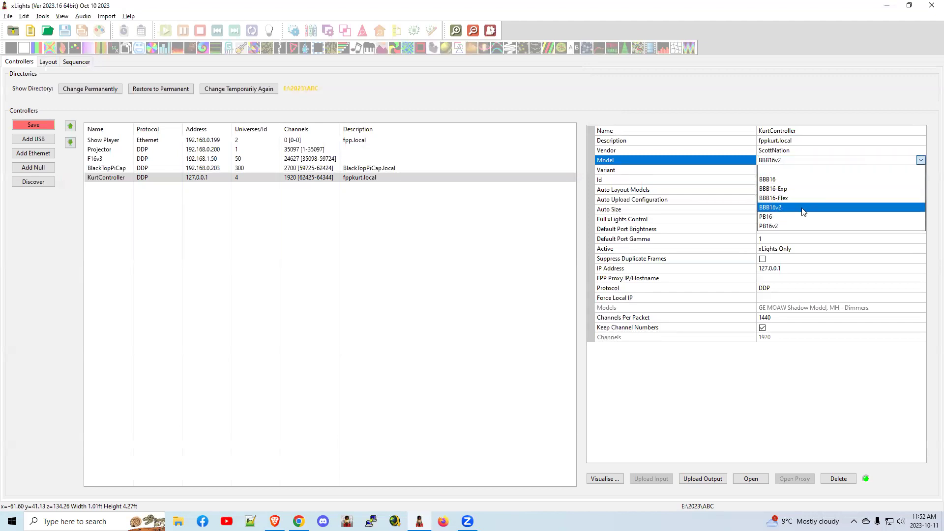
pyautogui.click(765, 217)
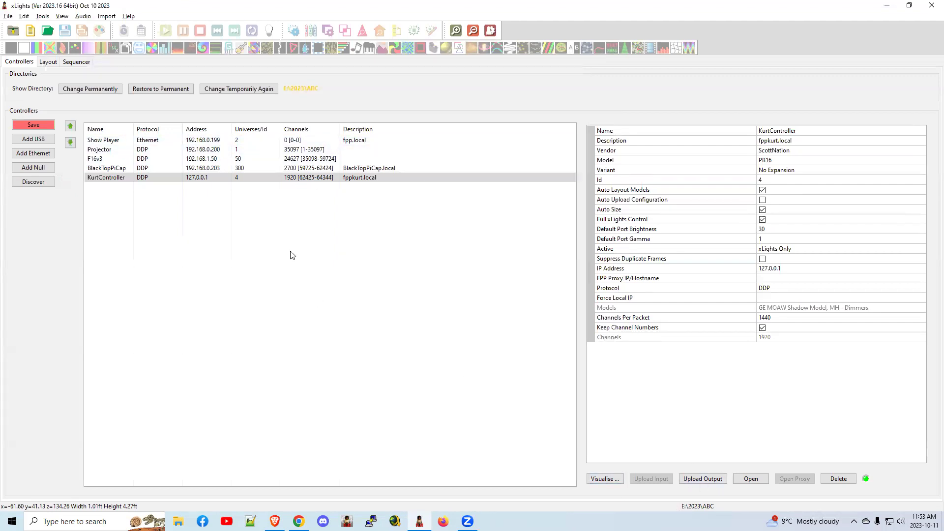
# - Re-check the Projector, F16v3, BlackTopPiCap and KurtController settings, then open the Tools menu
pyautogui.click(204, 152)
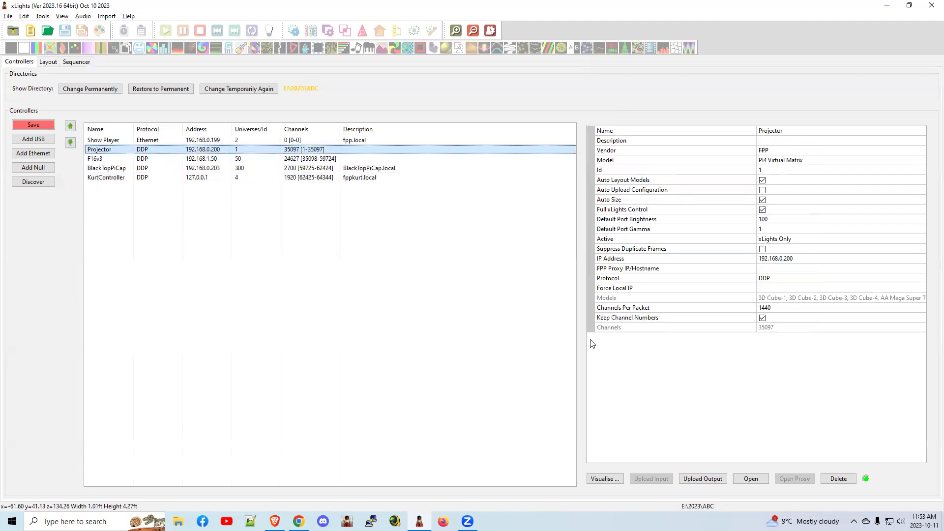
pyautogui.click(201, 159)
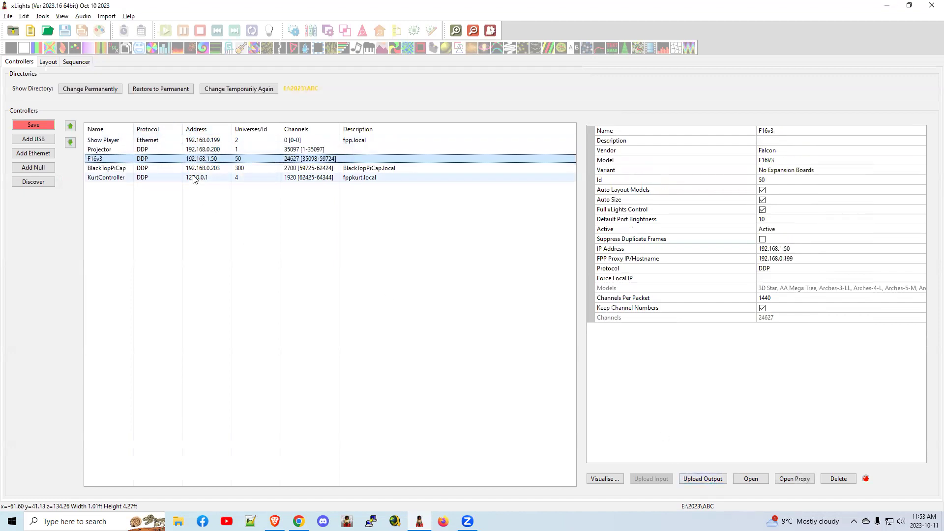
pyautogui.click(197, 168)
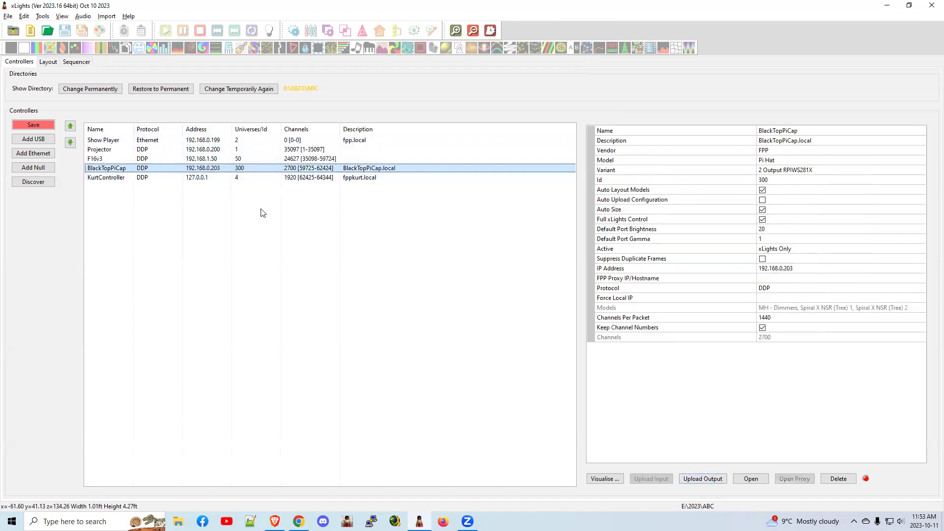
pyautogui.click(165, 178)
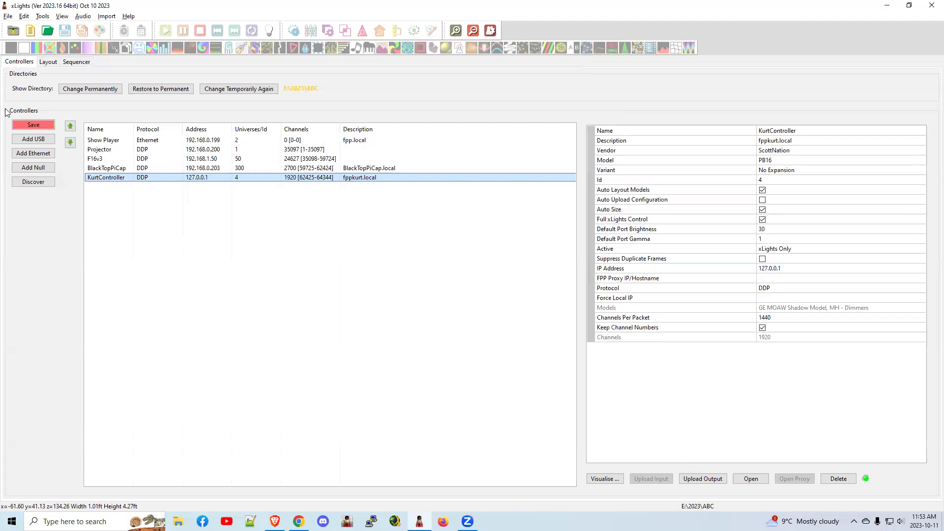
pyautogui.click(43, 16)
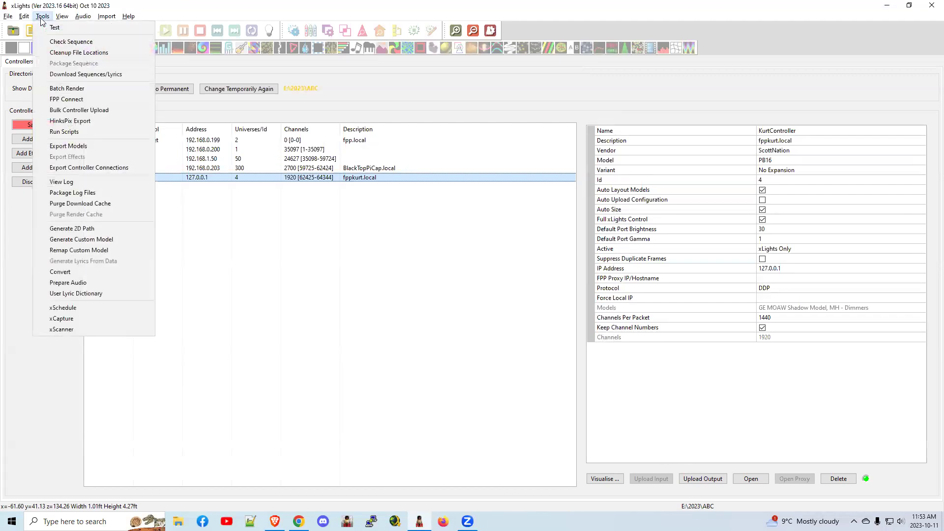
# - In Bulk Controller Upload, tick Projector, F16v3, BlackTopPiCap and KurtController, then close without uploading
pyautogui.click(86, 110)
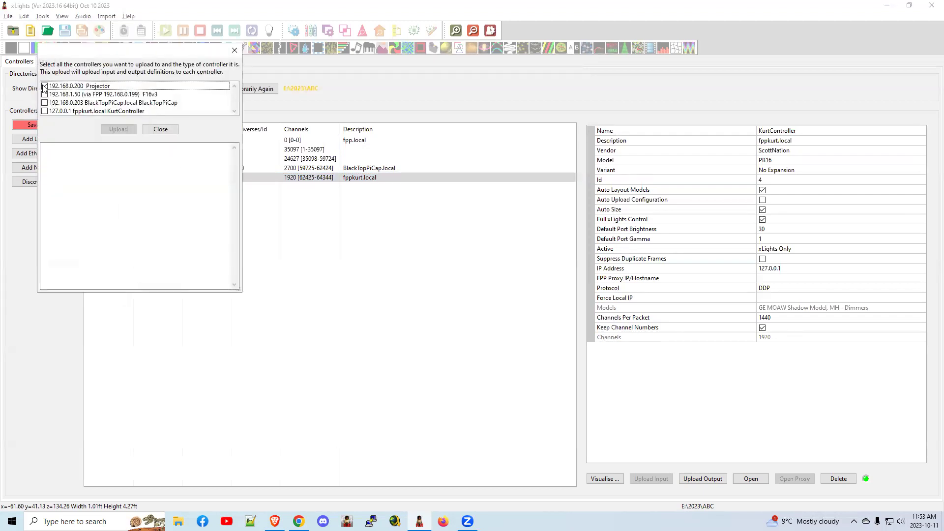
pyautogui.click(44, 86)
pyautogui.click(44, 94)
pyautogui.click(44, 103)
pyautogui.click(44, 111)
pyautogui.click(234, 51)
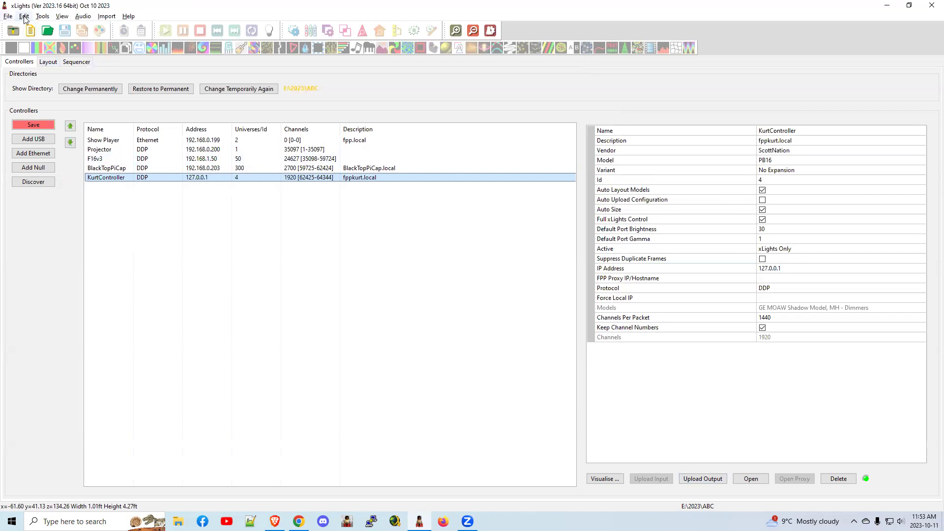
# - Open the Tools menu once more
pyautogui.click(42, 16)
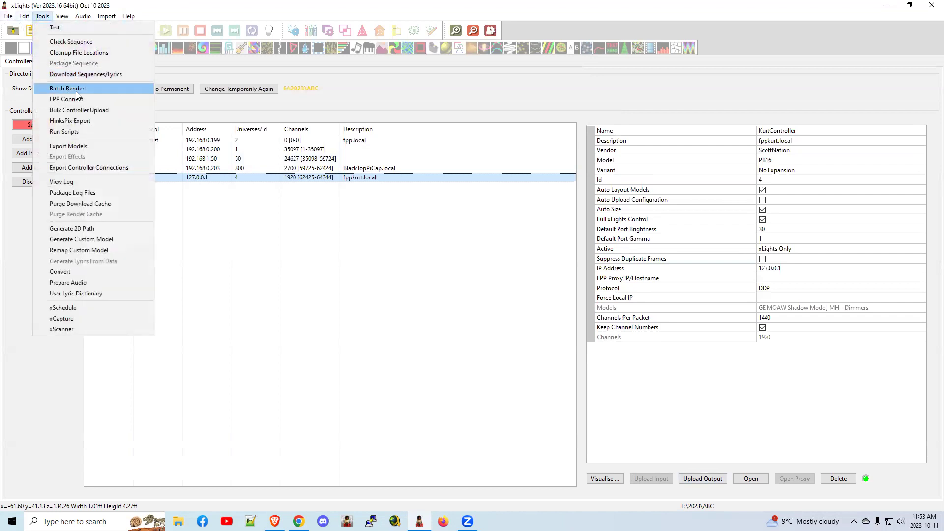